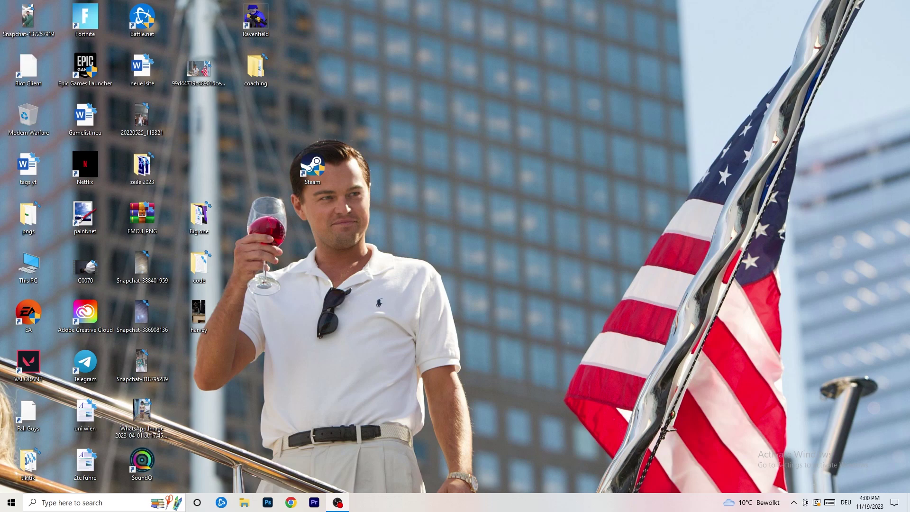
# Open the Start menu with the Windows key and launch Settings
pyautogui.press('super')
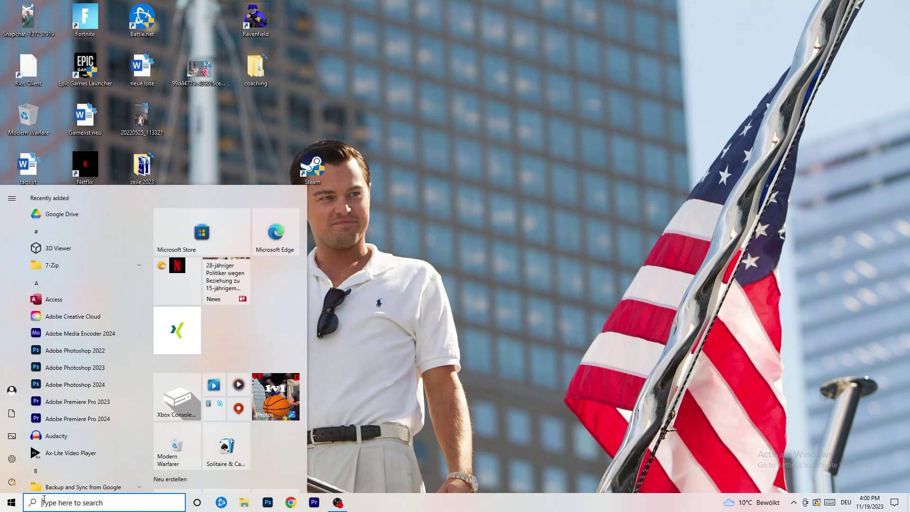
pyautogui.click(12, 458)
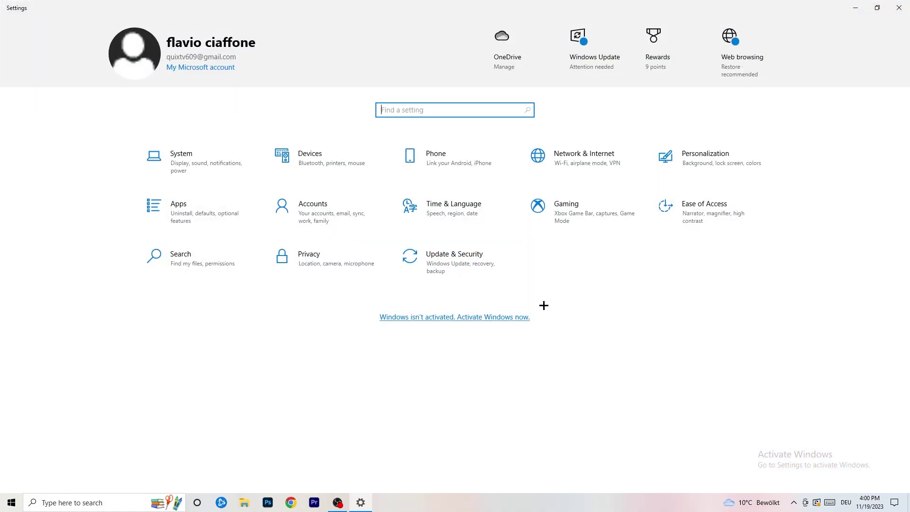
# Open Gaming settings on the Xbox Game Bar page, which shows Game Bar switched off
pyautogui.click(588, 227)
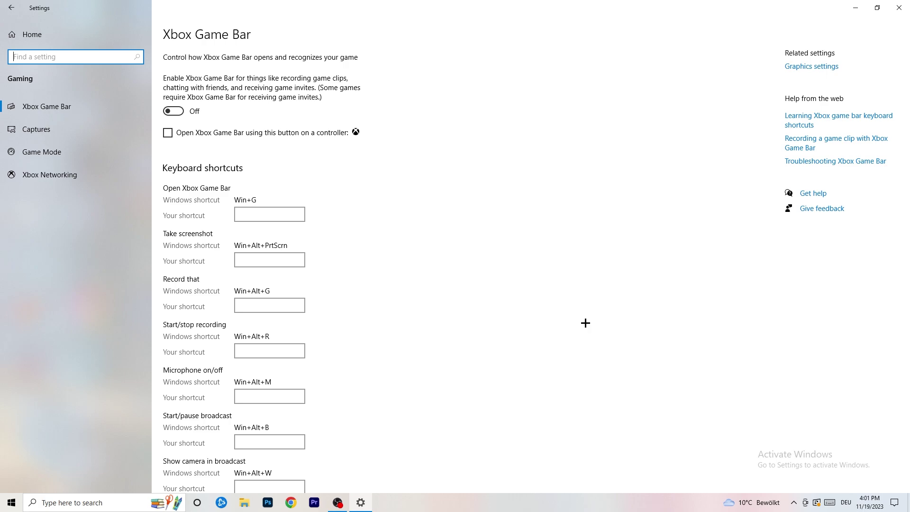
# Review the Captures settings, keeping the maximum recording length at 2 hours
pyautogui.click(75, 132)
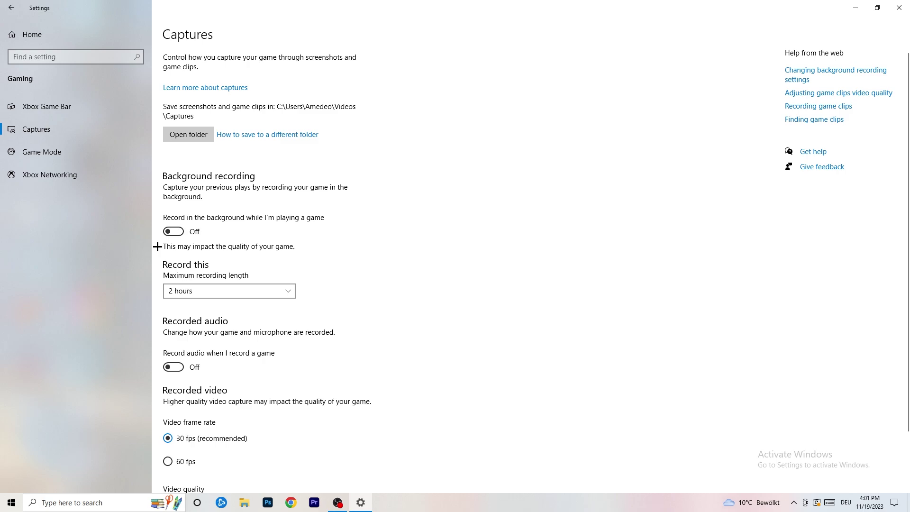
pyautogui.click(221, 291)
pyautogui.click(371, 262)
pyautogui.click(270, 289)
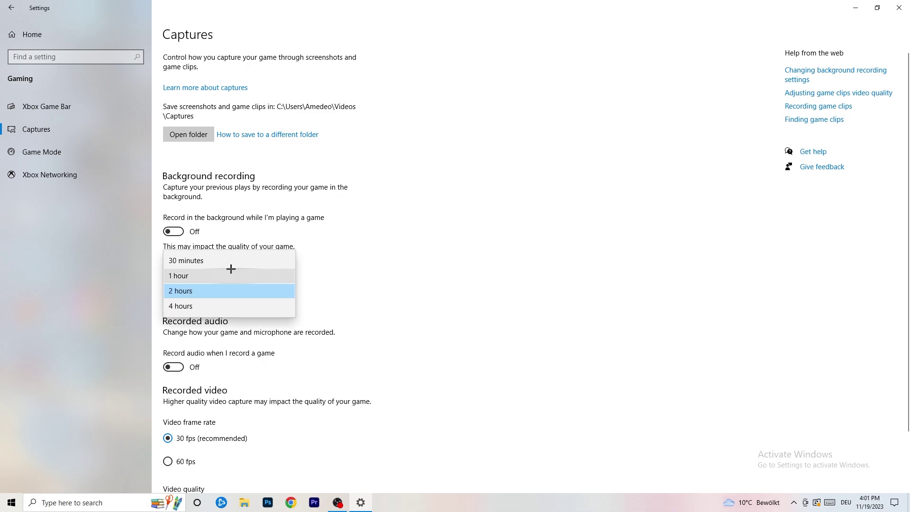
pyautogui.click(583, 236)
# Confirm Game Mode is switched on, then close Settings
pyautogui.scroll(-2, 284, 357)
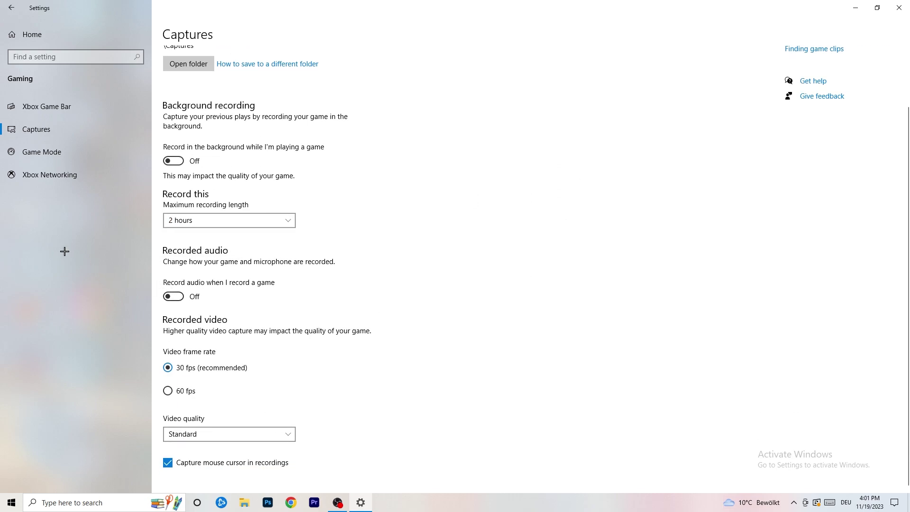
pyautogui.click(64, 149)
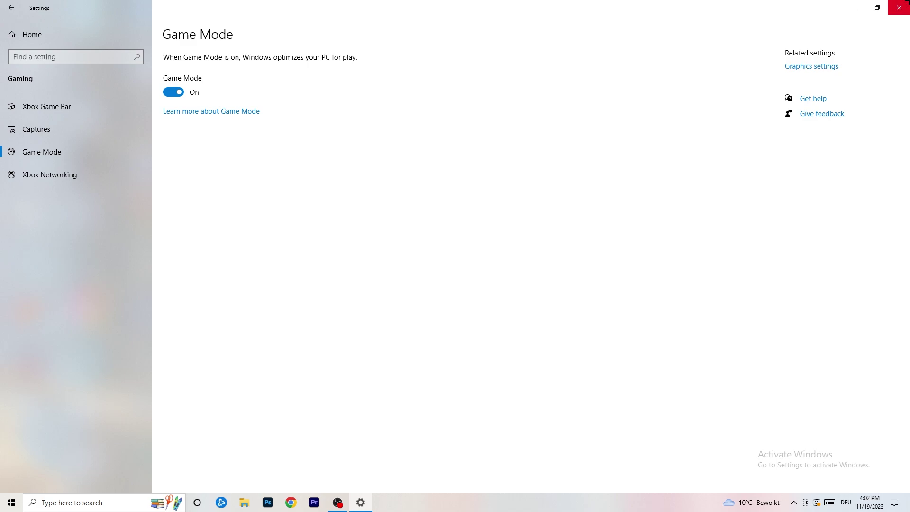
pyautogui.click(899, 7)
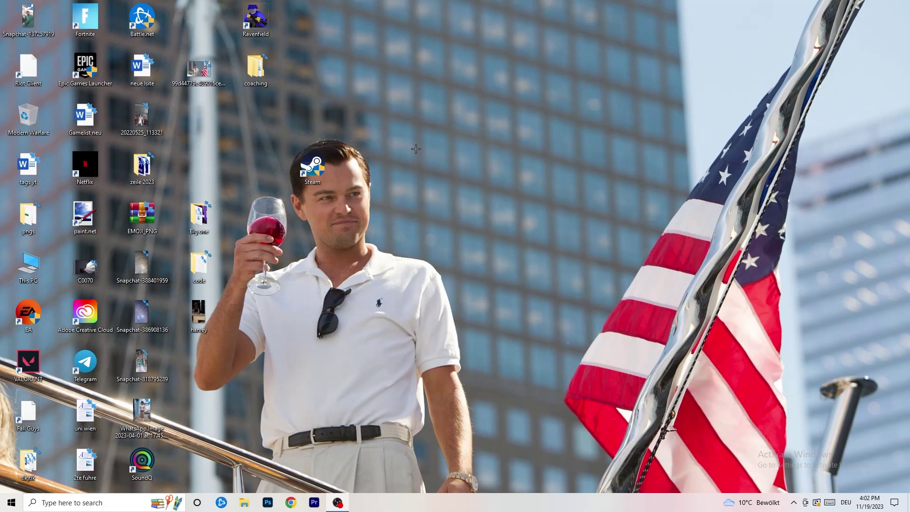
# Launch Task Manager from the taskbar context menu and maximize it
pyautogui.moveTo(442, 500); pyautogui.dragTo(318, 446)
pyautogui.rightClick(451, 509)
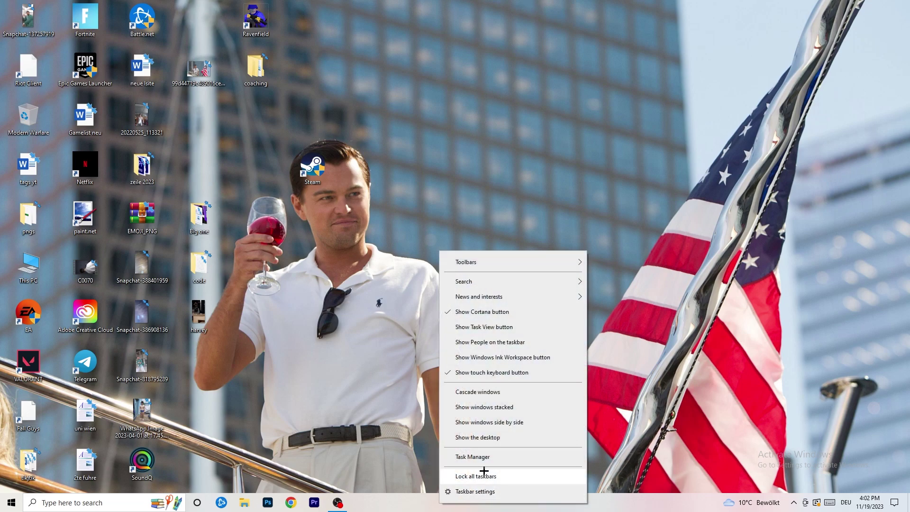
pyautogui.click(474, 457)
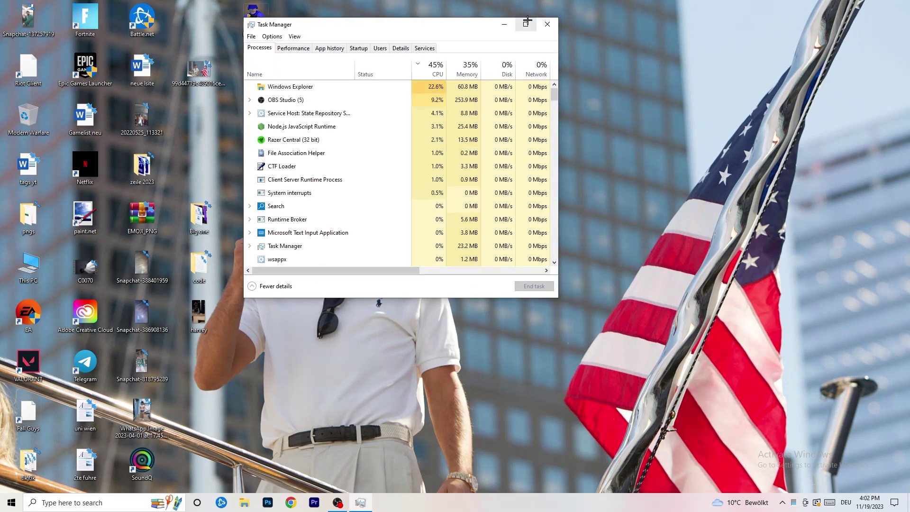
pyautogui.click(525, 24)
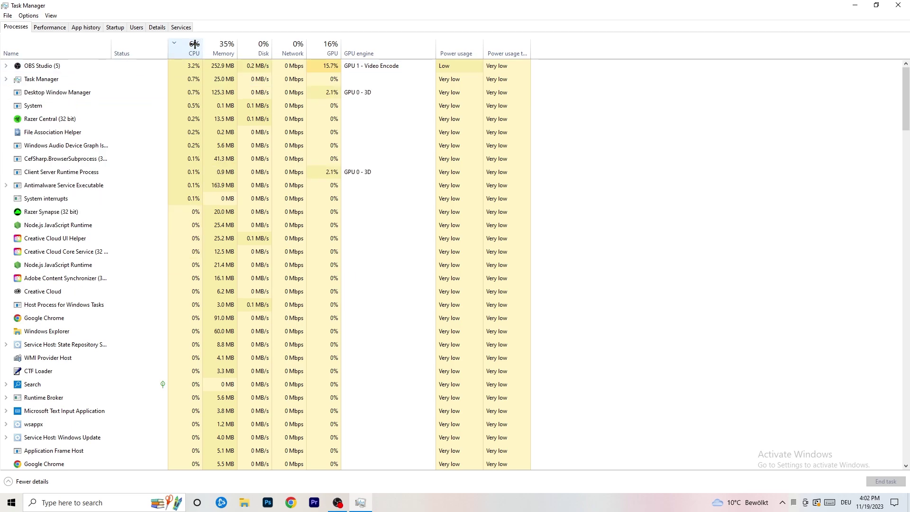
# Sort processes by GPU, then by CPU usage, leaving OBS Studio running, and switch to Details
pyautogui.click(330, 46)
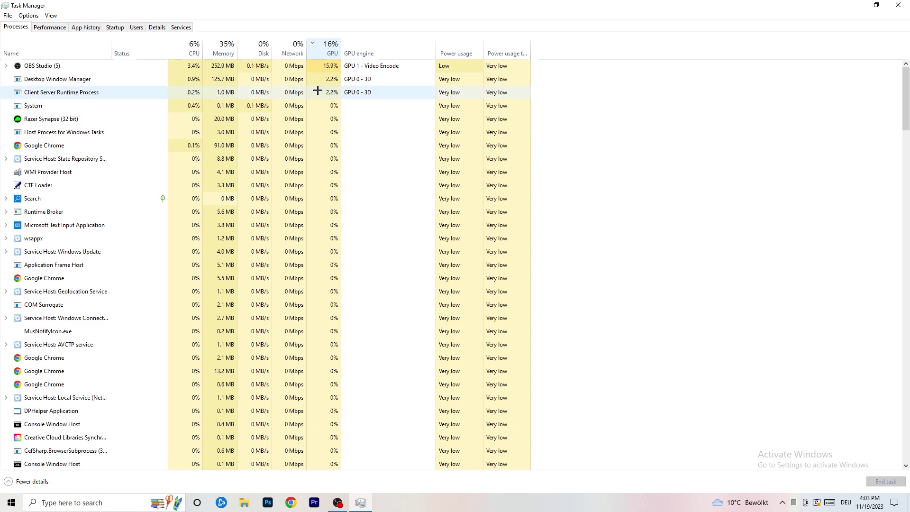
pyautogui.rightClick(330, 67)
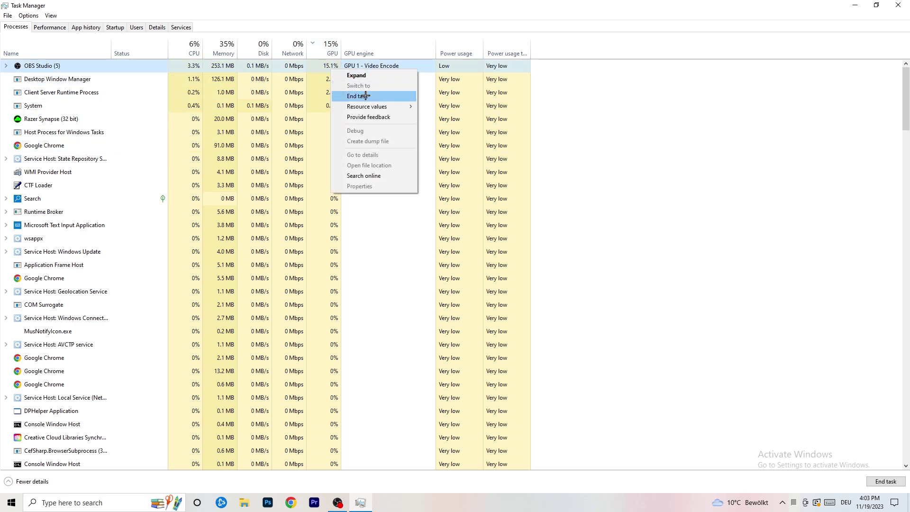
pyautogui.click(744, 86)
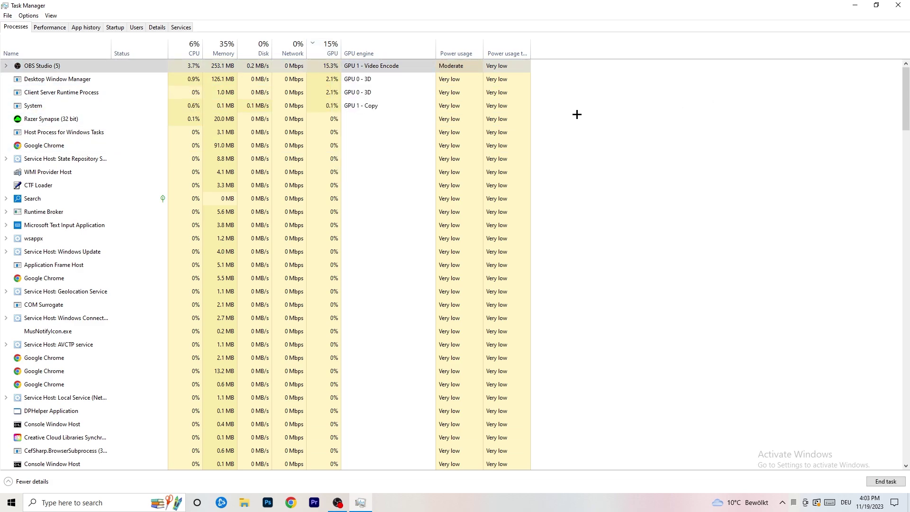
pyautogui.click(198, 44)
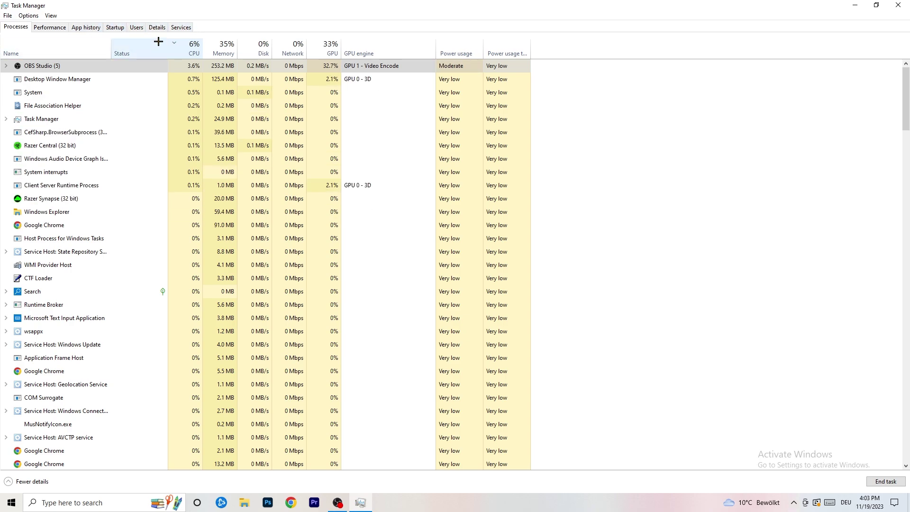
pyautogui.click(158, 26)
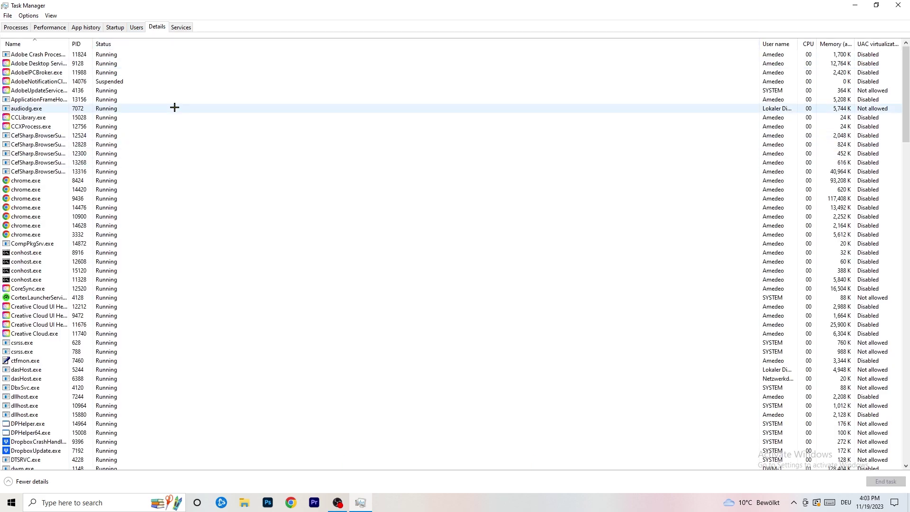
# Check a Creative Cloud helper's Set priority options without changing them, then view Startup apps
pyautogui.scroll(-10, 135, 247)
pyautogui.scroll(10, 143, 228)
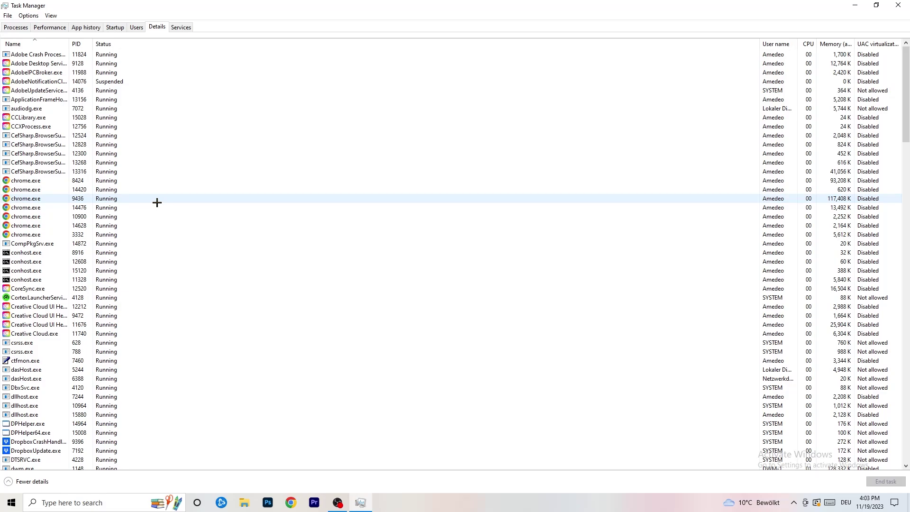
pyautogui.scroll(-3, 47, 251)
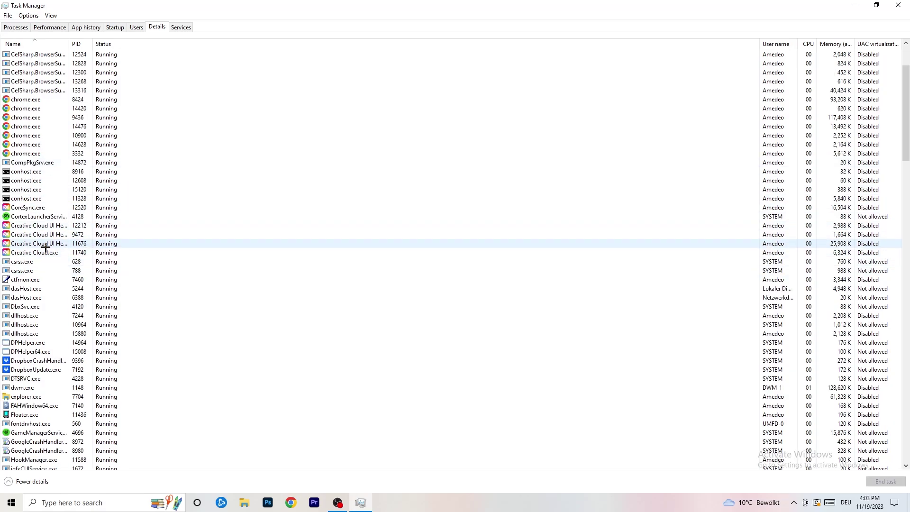
pyautogui.click(38, 243)
pyautogui.rightClick(38, 243)
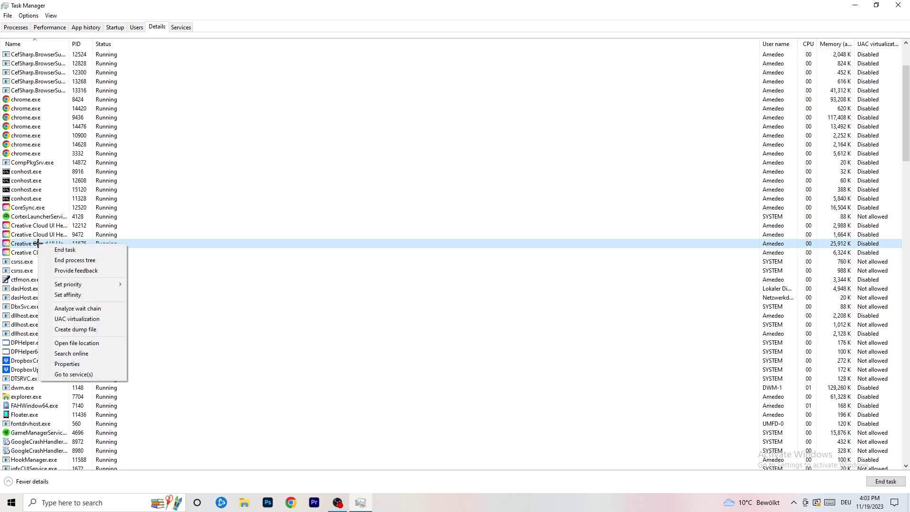
pyautogui.moveTo(76, 285)
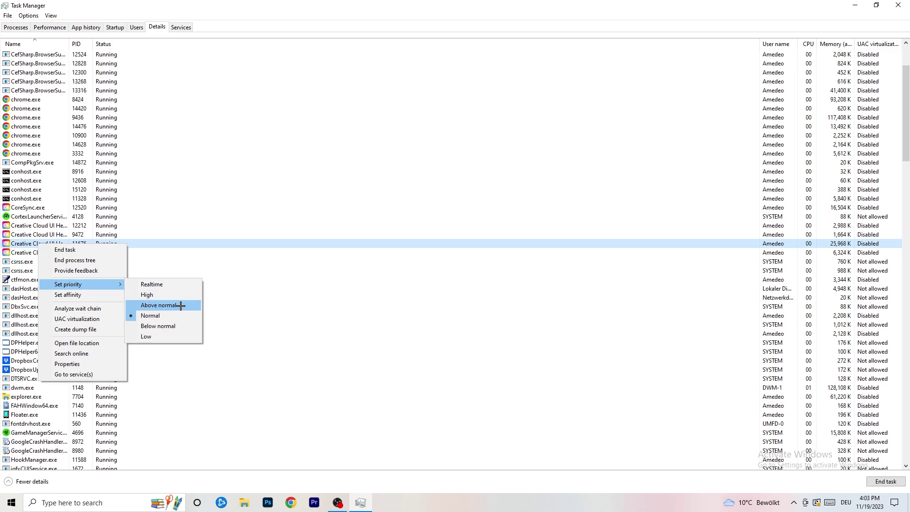
pyautogui.click(123, 30)
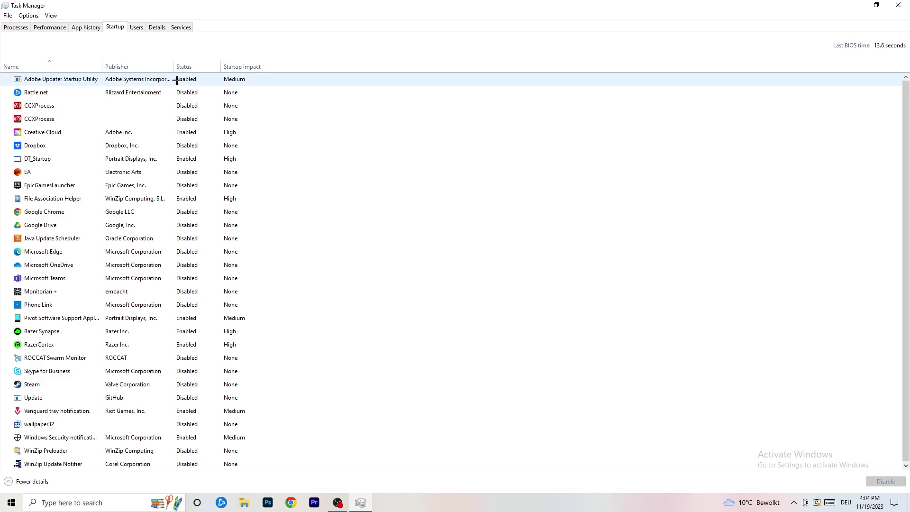
# Leave DT_Startup enabled as a startup app and close Task Manager
pyautogui.rightClick(208, 155)
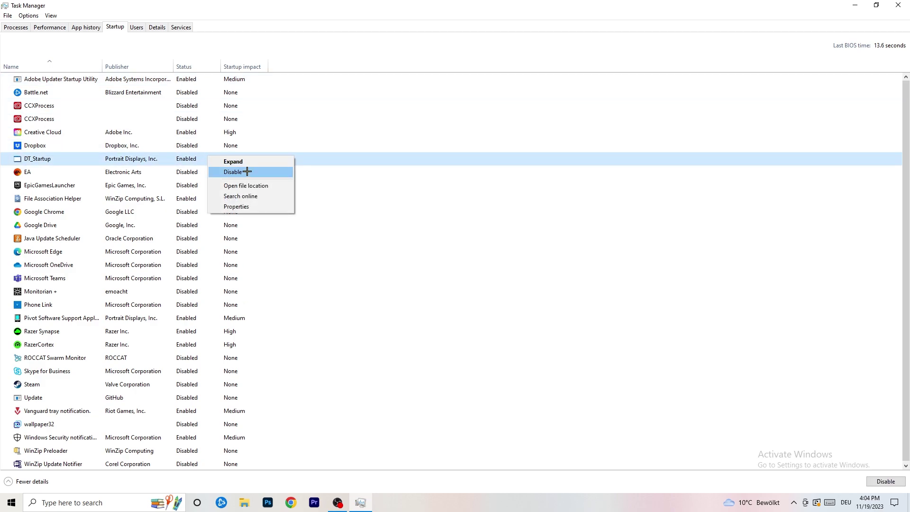
pyautogui.press('Escape')
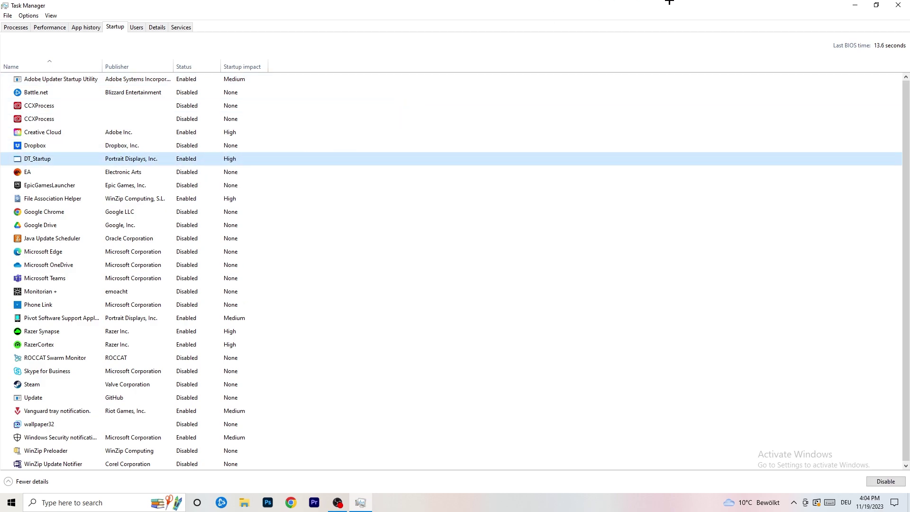
pyautogui.click(898, 5)
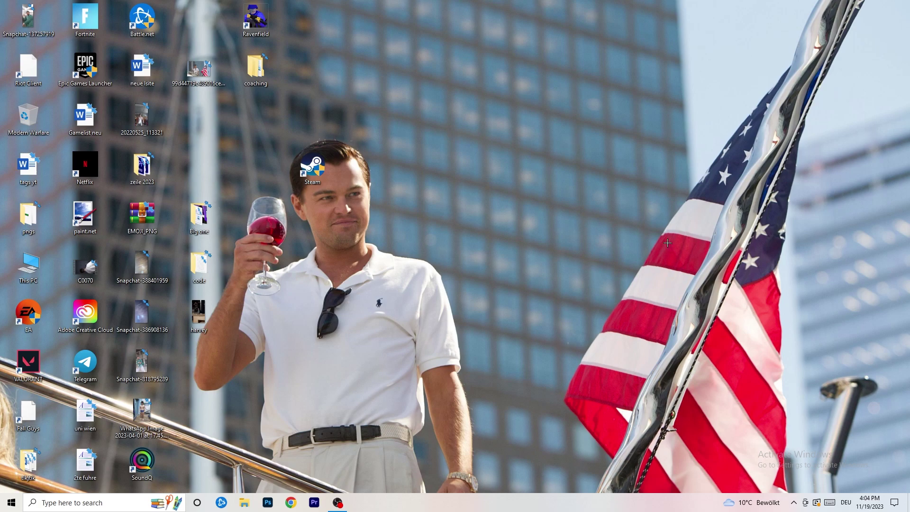
# Open the Start menu from the Start button and launch Settings
pyautogui.click(5, 507)
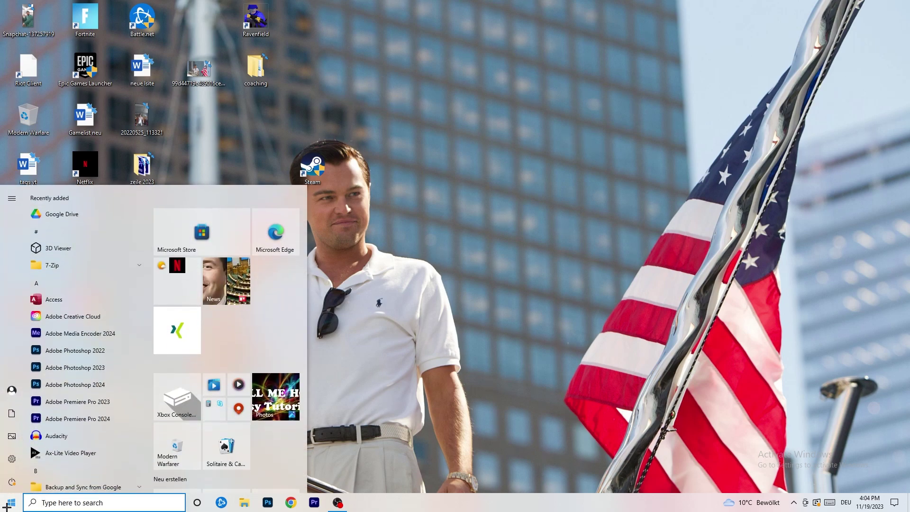
pyautogui.click(12, 459)
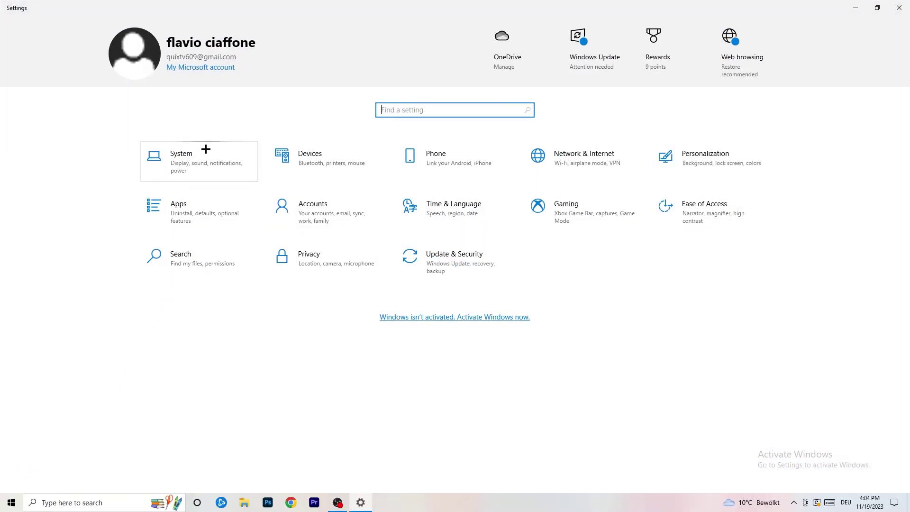
# In System > Display, keep scaling at 100% (Recommended) at 1920 × 1080 resolution
pyautogui.click(214, 153)
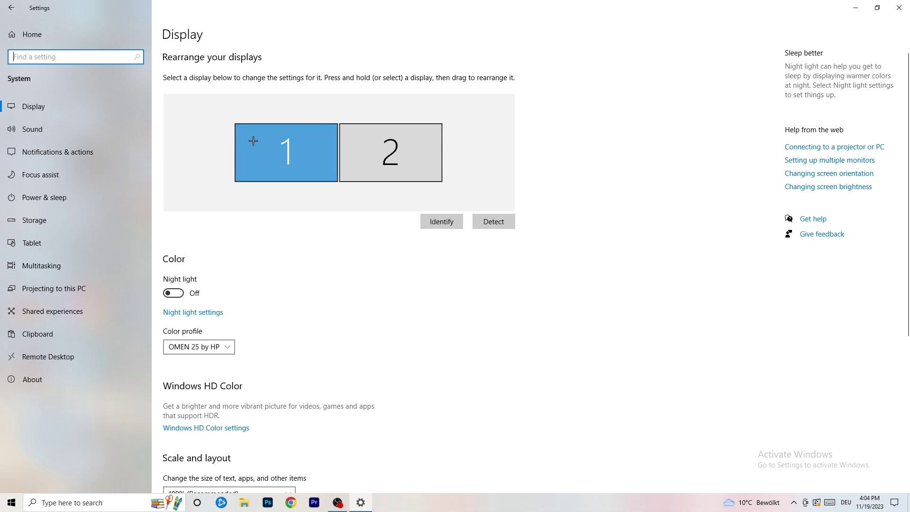
pyautogui.scroll(-5, 330, 173)
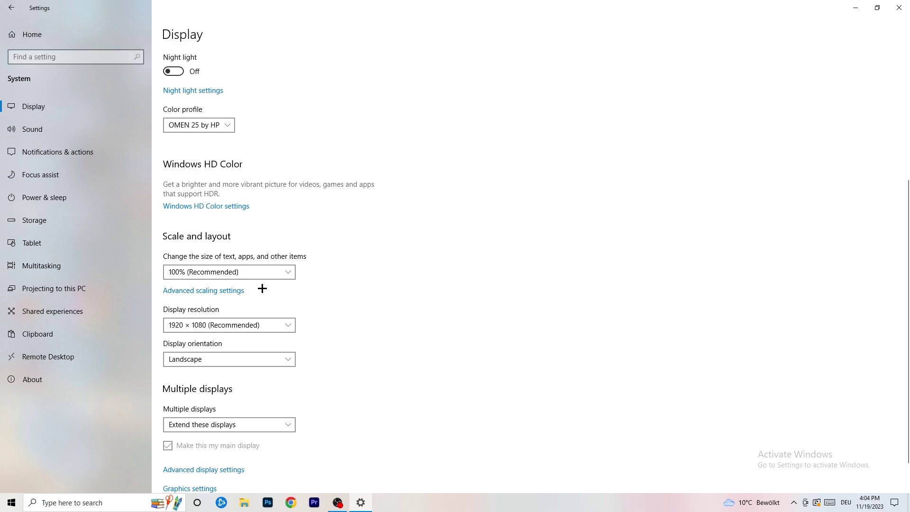
pyautogui.click(256, 272)
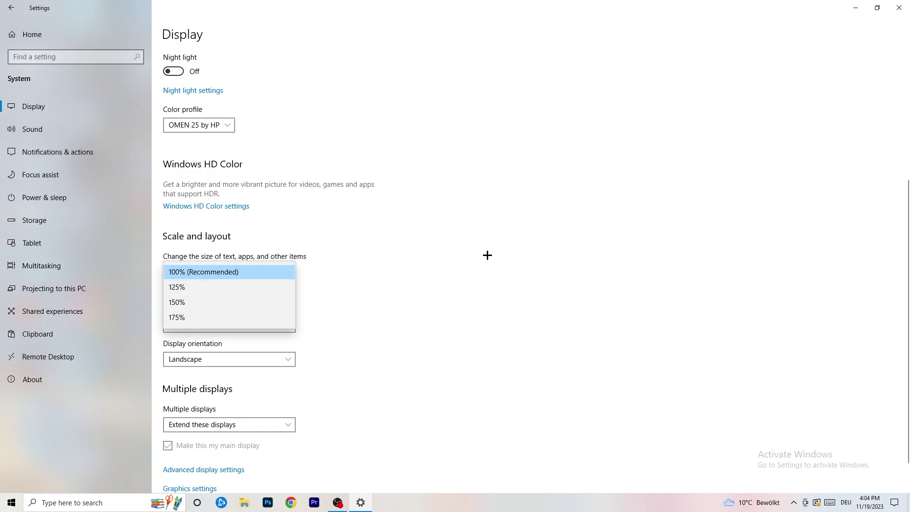
pyautogui.click(471, 253)
pyautogui.scroll(-1, 388, 261)
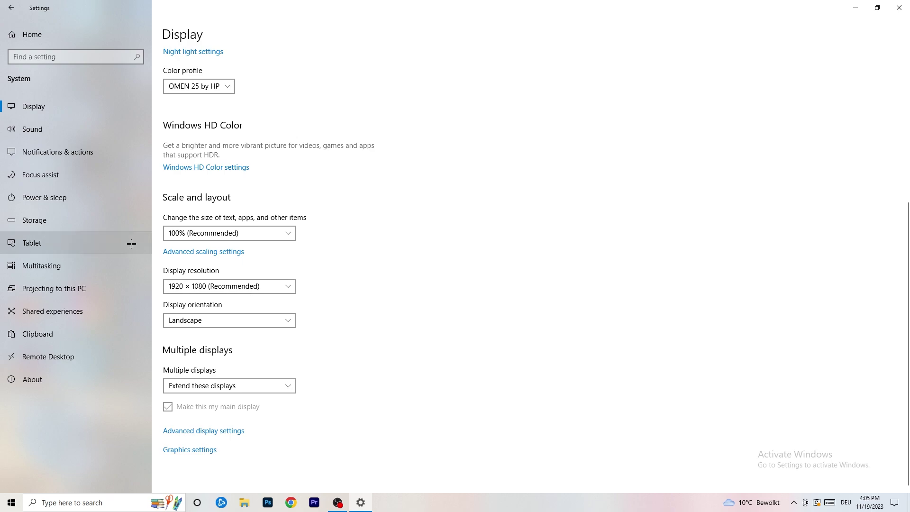
pyautogui.click(71, 200)
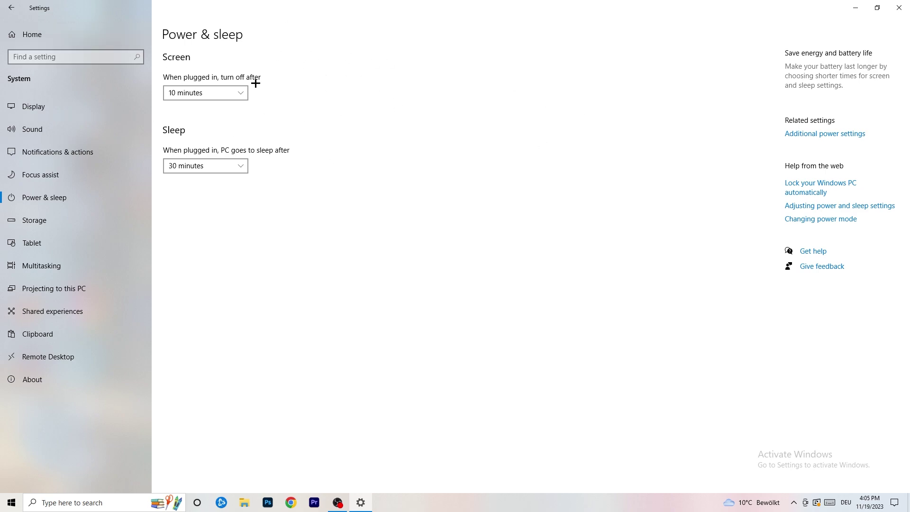
# Review the additional power plans in Power Options, keeping Balanced selected, then close it
pyautogui.click(825, 135)
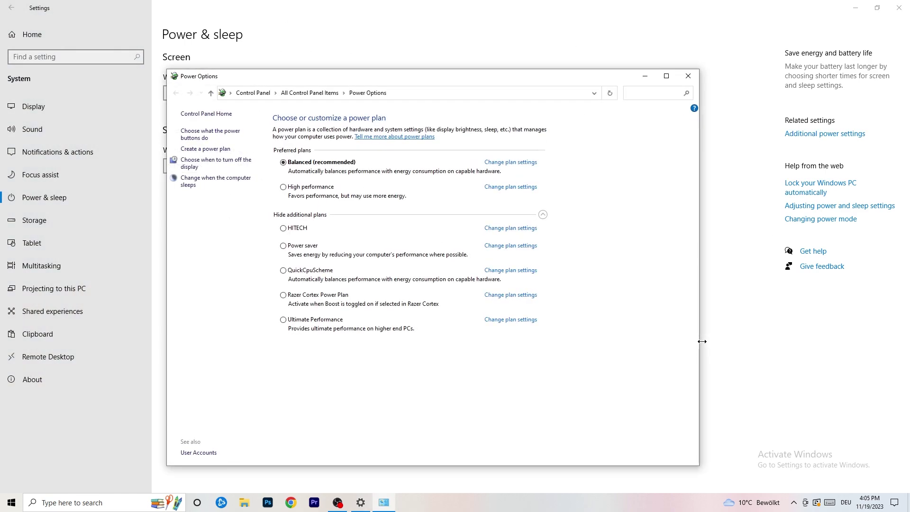
pyautogui.click(542, 215)
pyautogui.click(543, 215)
pyautogui.click(690, 77)
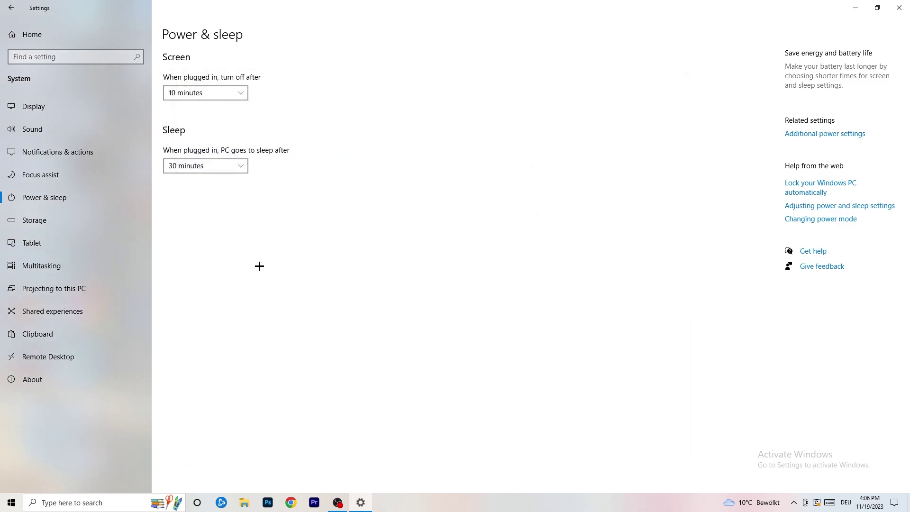
pyautogui.click(63, 226)
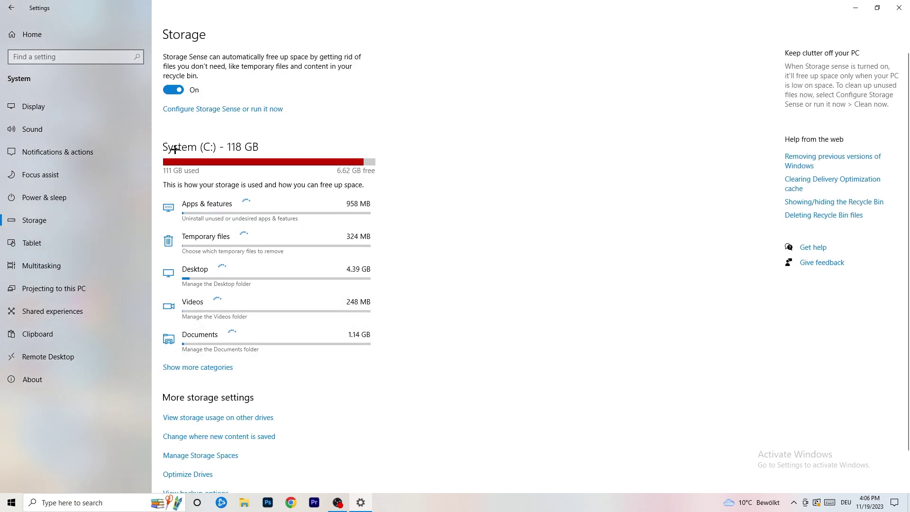
# Enable deleting temporary files apps aren't using, keeping Storage Sense on Every week
pyautogui.click(228, 112)
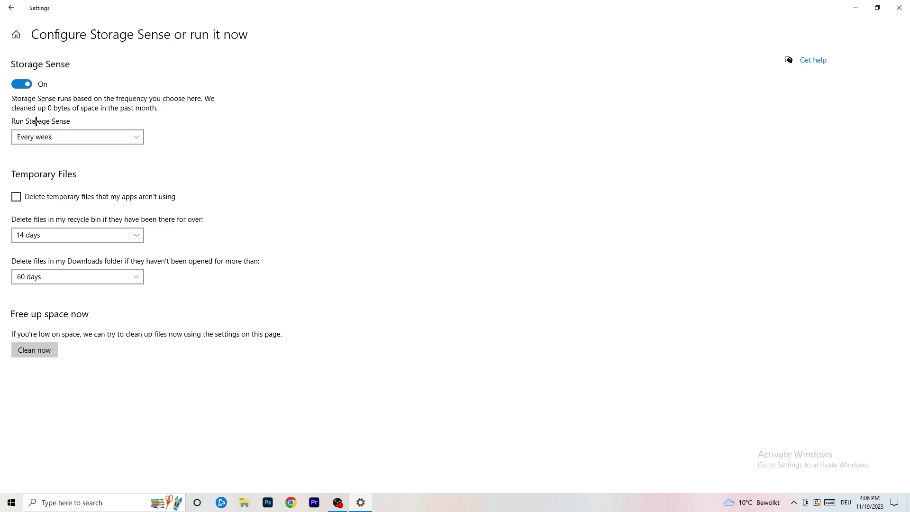
pyautogui.click(75, 136)
pyautogui.click(283, 141)
pyautogui.click(55, 197)
# Keep Recycle Bin cleanup at 14 days and Downloads at 60 days, then return to Storage
pyautogui.click(71, 234)
pyautogui.click(239, 232)
pyautogui.click(76, 235)
pyautogui.click(272, 214)
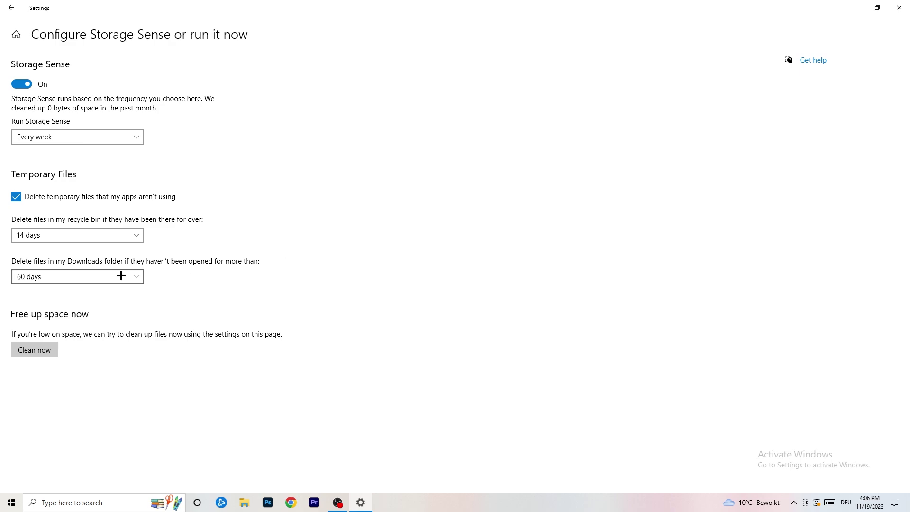
pyautogui.click(83, 278)
pyautogui.click(357, 215)
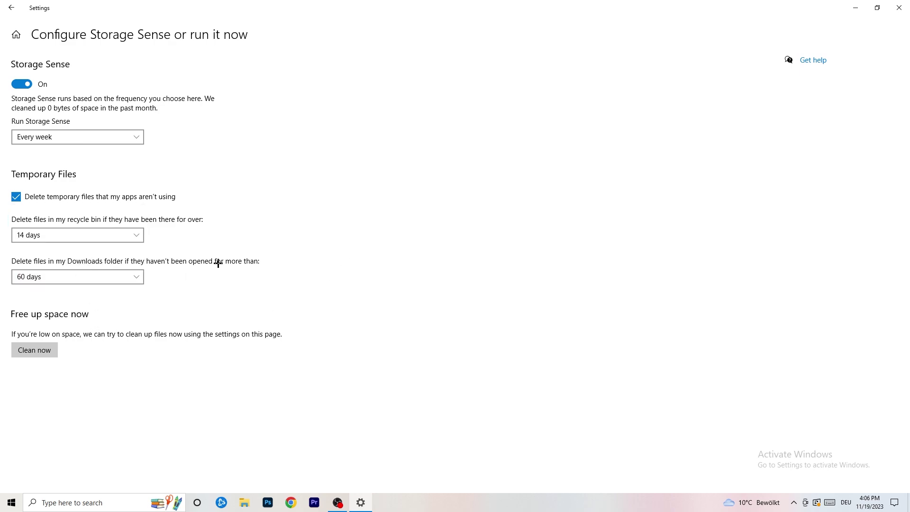
pyautogui.click(93, 285)
pyautogui.click(447, 231)
pyautogui.click(10, 10)
# Check Windows Update, with the 2023-11 cumulative update pending restart, then close Settings
pyautogui.click(30, 32)
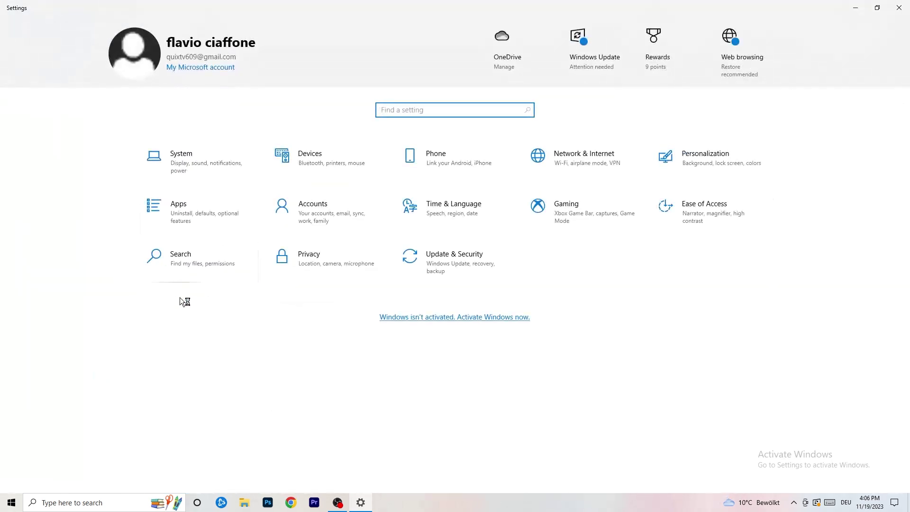
pyautogui.click(448, 267)
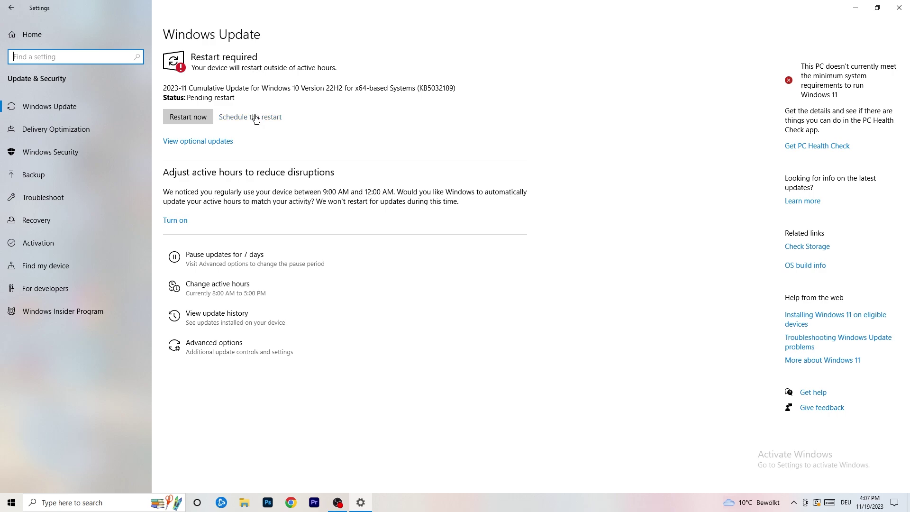
pyautogui.click(899, 8)
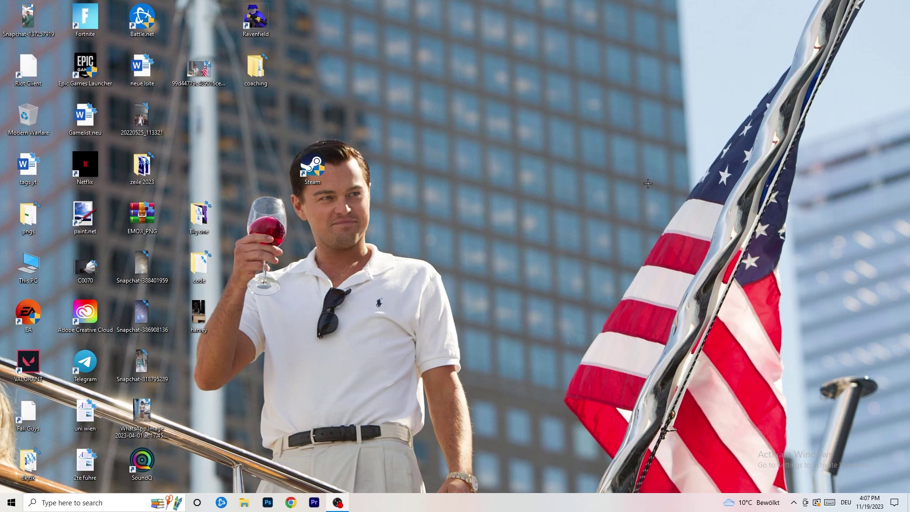
# Launch NVIDIA Control Panel from the desktop context menu and go to Adjust image settings with preview
pyautogui.rightClick(552, 201)
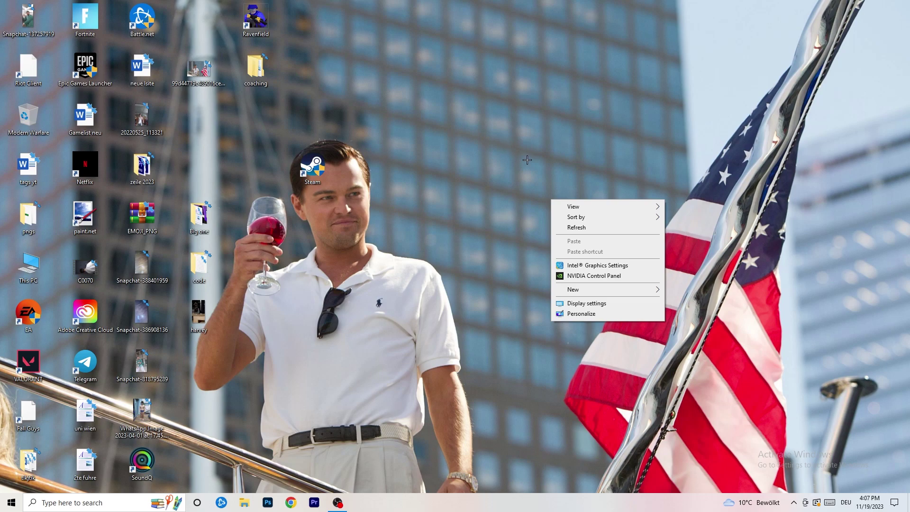
pyautogui.click(606, 275)
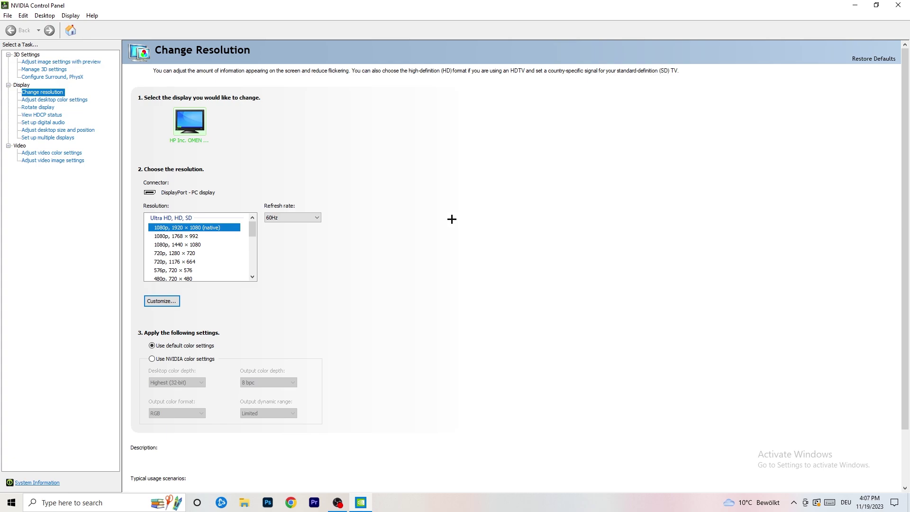
pyautogui.moveTo(213, 228)
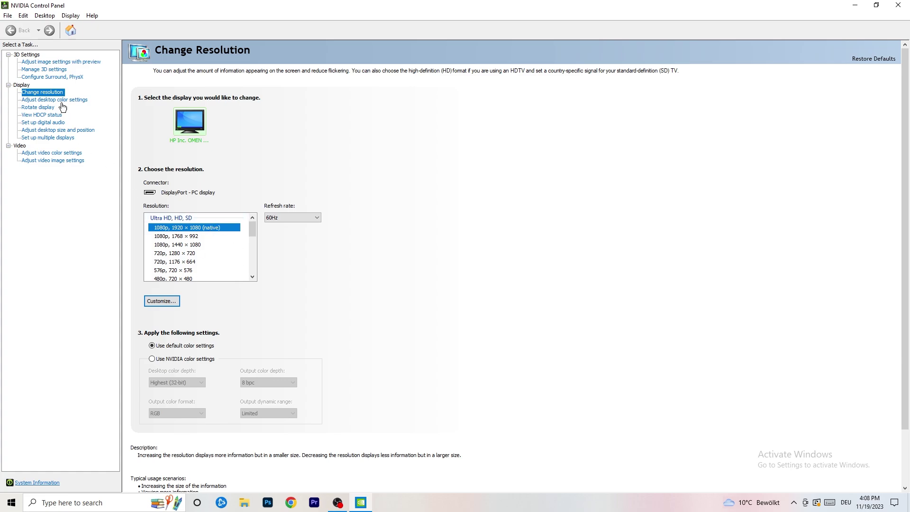
pyautogui.click(50, 63)
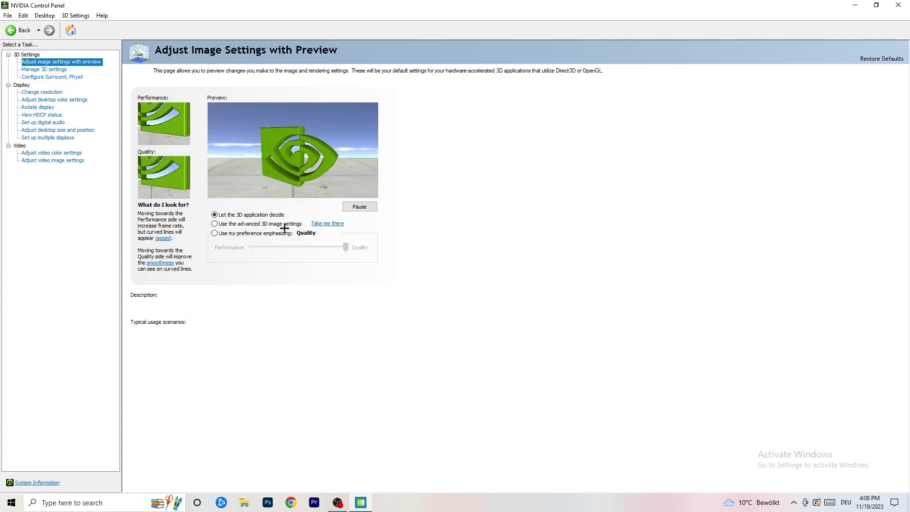
# Leave image settings on 'Let the 3D application decide' and close NVIDIA Control Panel
pyautogui.moveTo(279, 225)
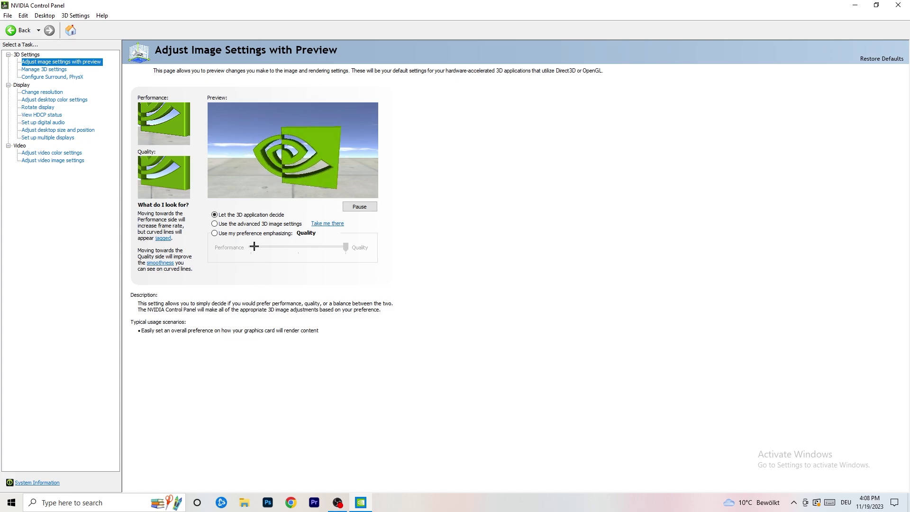
pyautogui.click(899, 5)
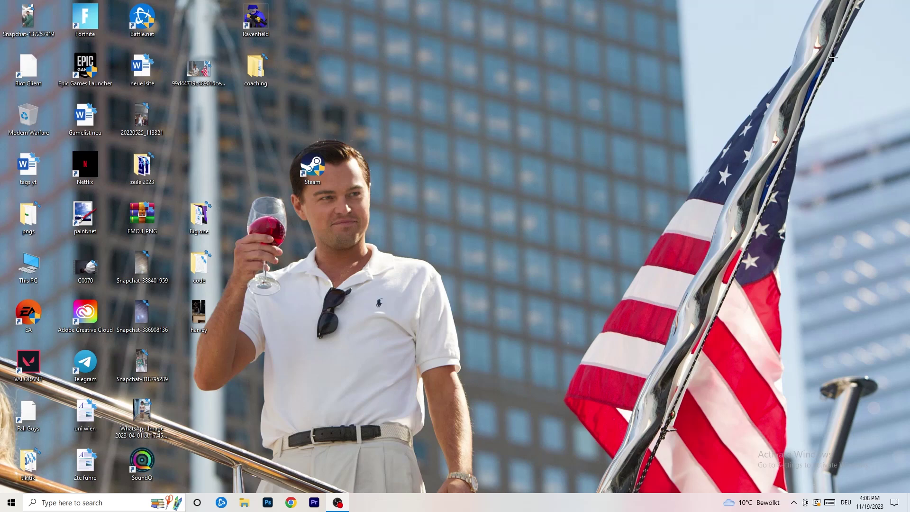